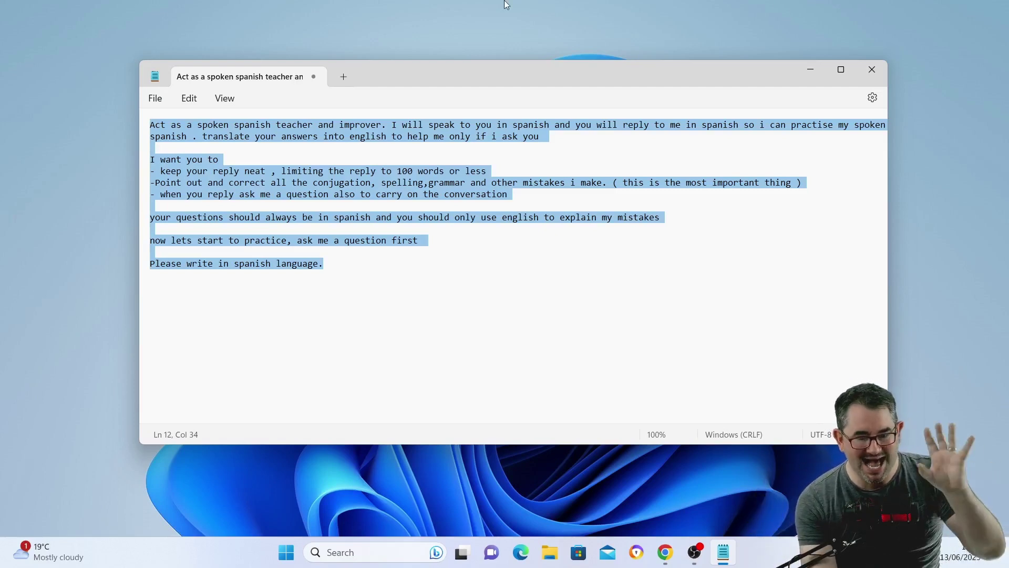
left_click(575, 273)
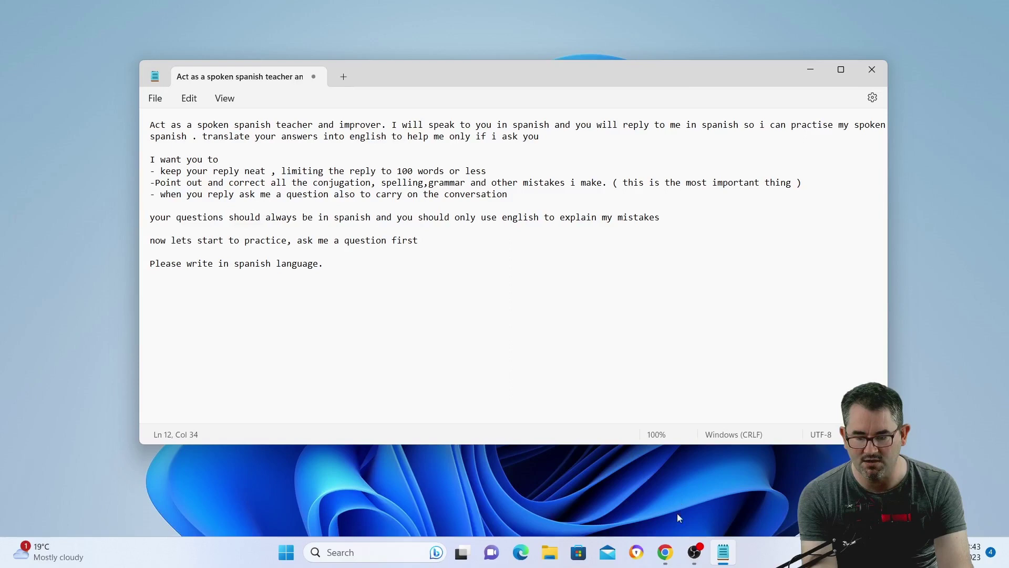
Switch to the Chrome window showing a new ChatGPT chat.
left_click(663, 555)
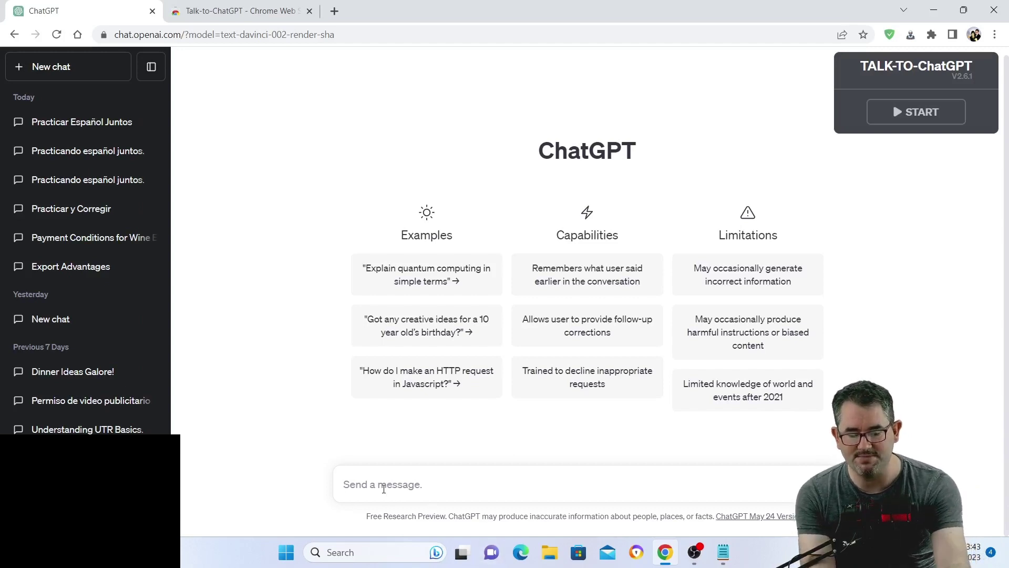
Paste the Spanish-teacher prompt into the message box and send it.
key("ctrl+v")
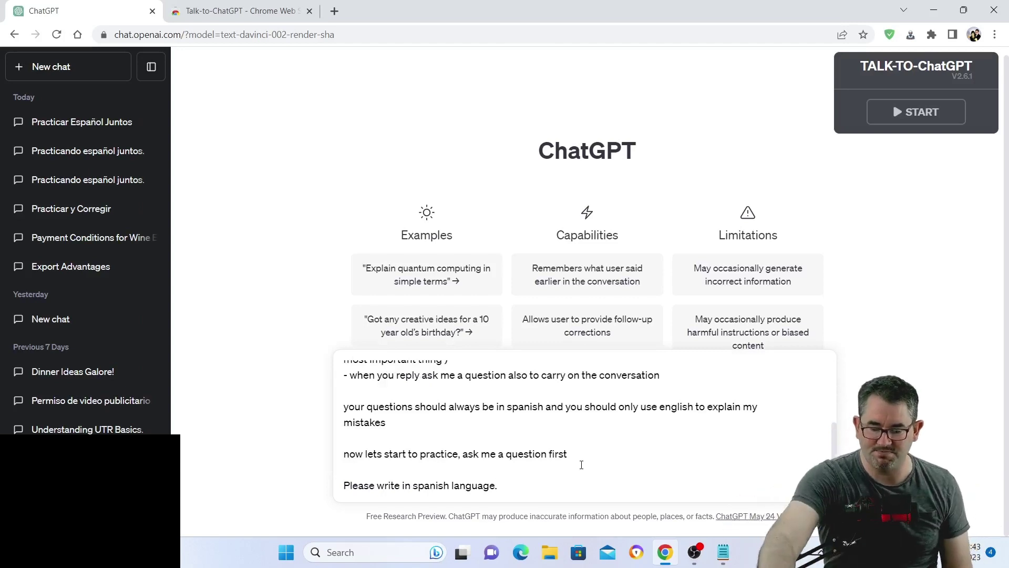
key("Return")
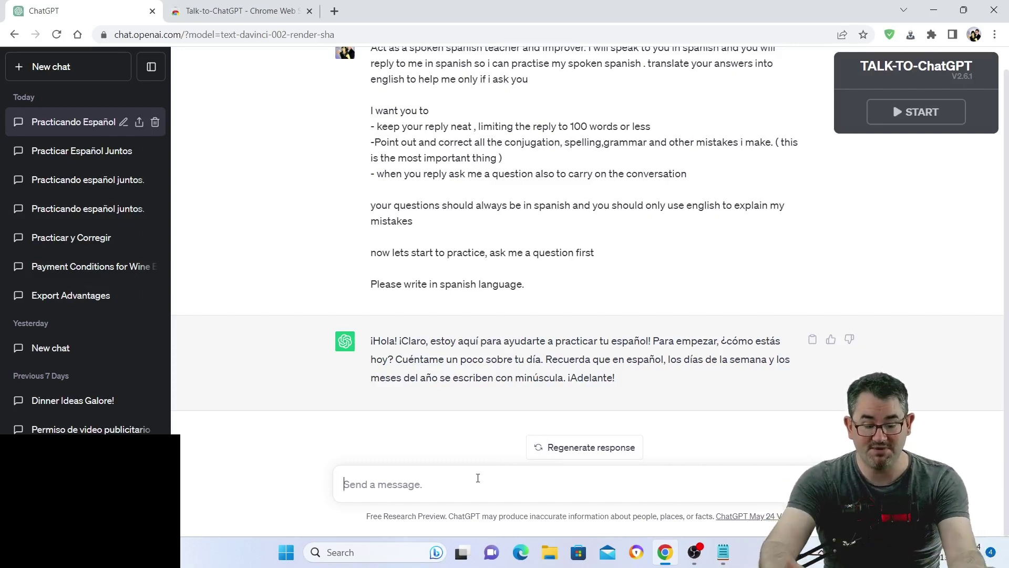
Send 'make the question simpler' to the tutor after correcting the typed request.
type("make ")
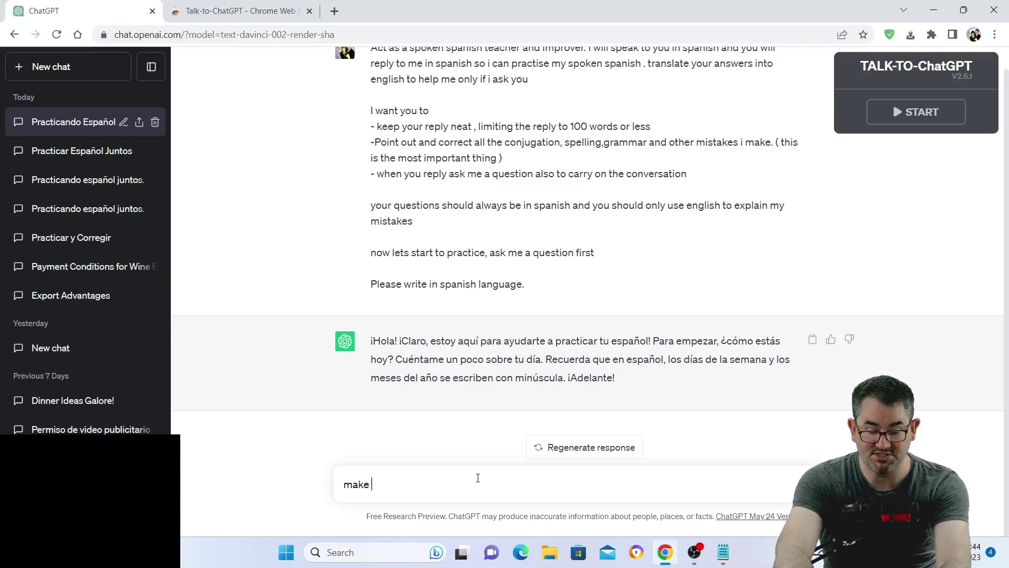
type("the questi")
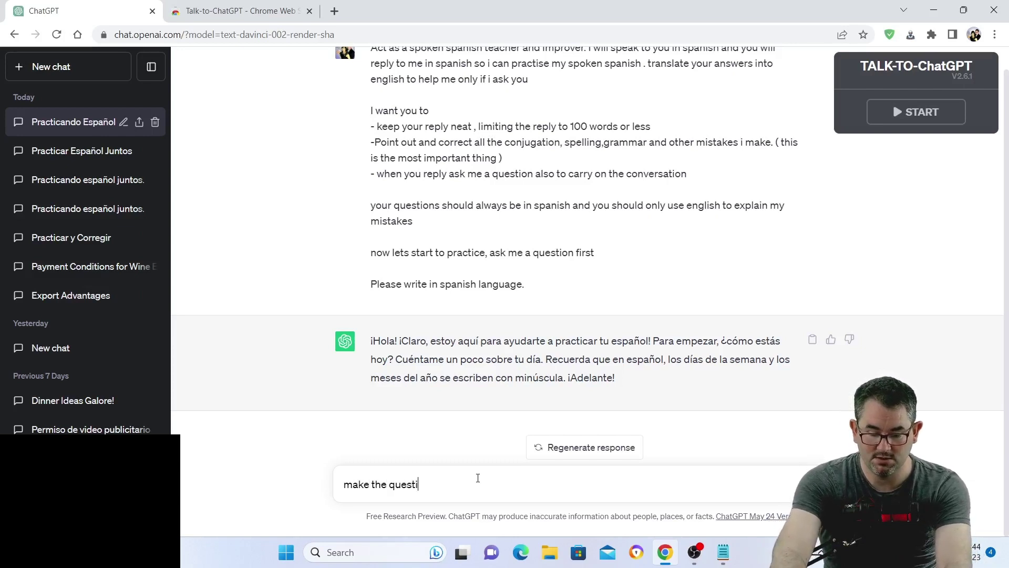
type("on simpler")
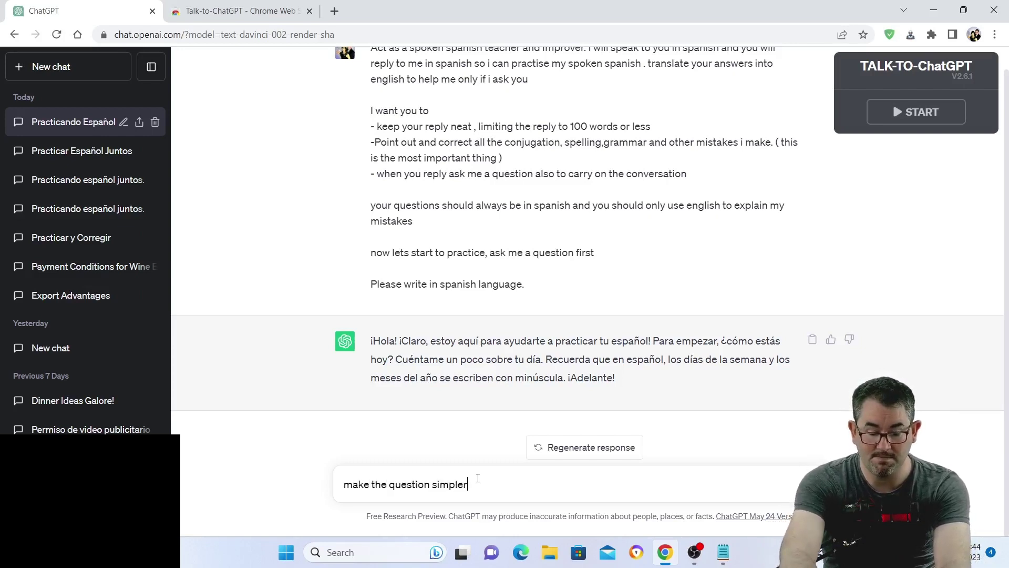
type(" but remmebe")
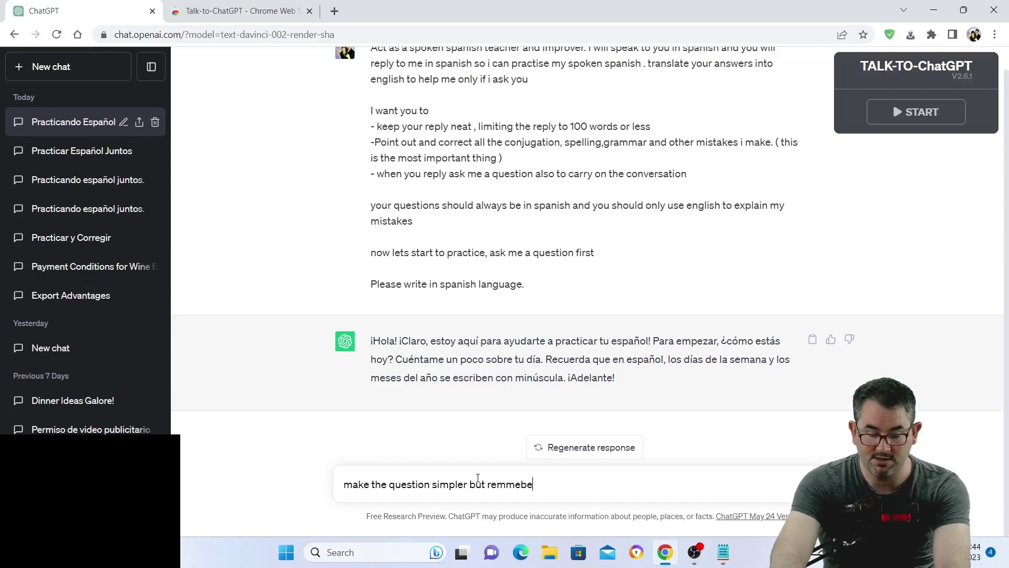
type("r only ask")
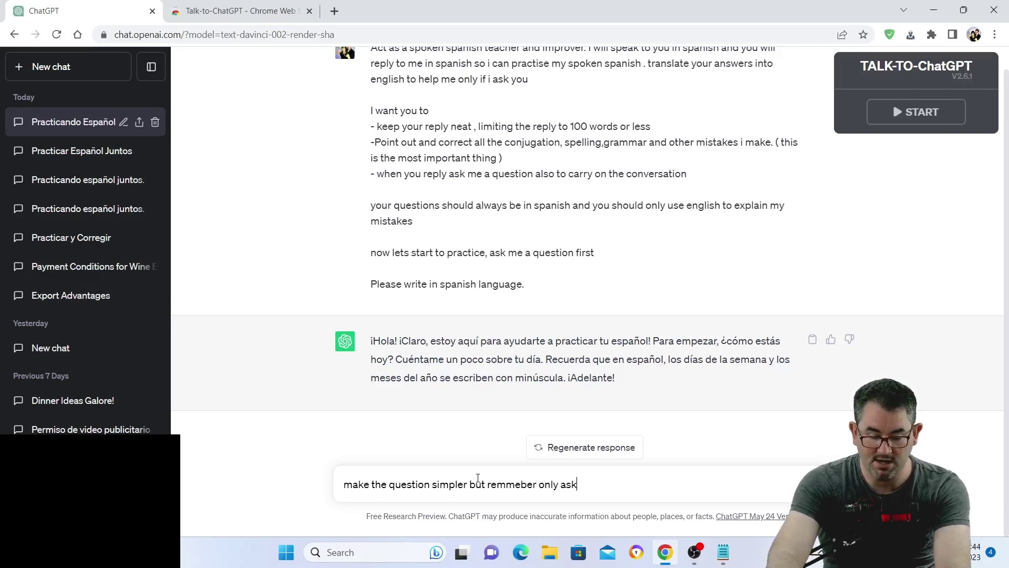
type(" in sopa")
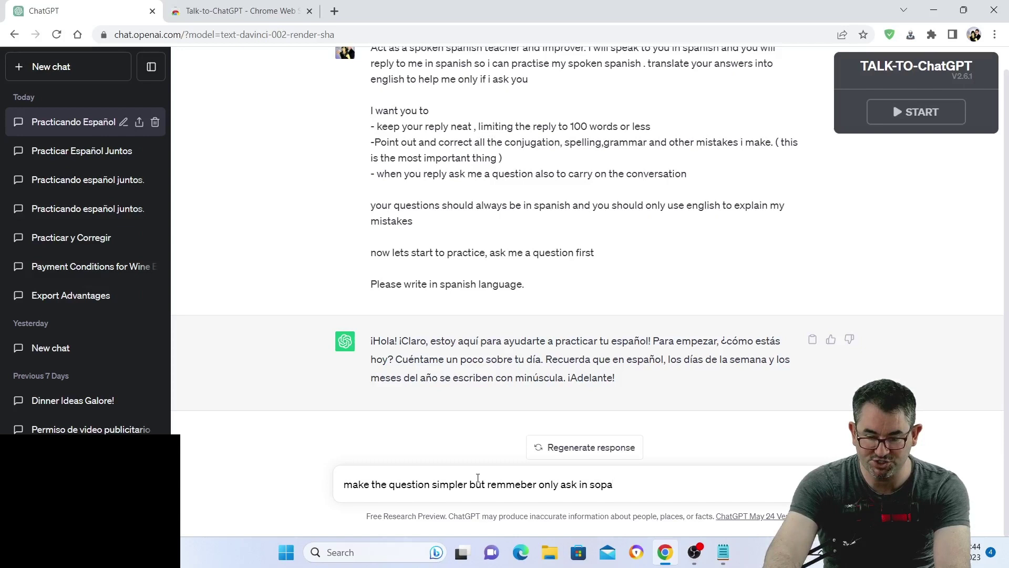
key("BackSpace")
key("BackSpace")
key("BackSpace")
type("pa")
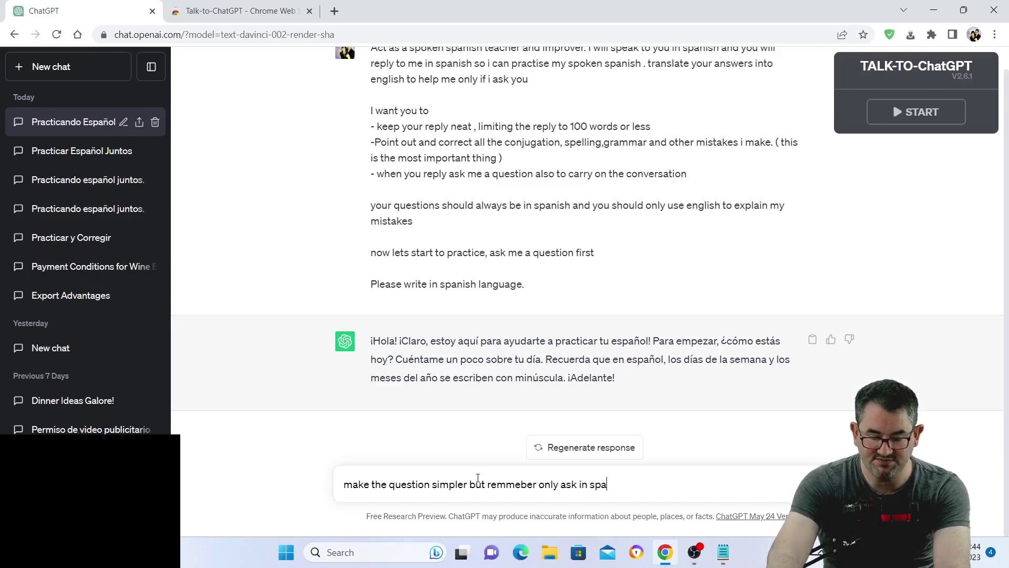
type("nis")
key("BackSpace")
key("BackSpace")
key("BackSpace")
key("BackSpace")
key("BackSpace")
key("BackSpace")
key("BackSpace")
key("BackSpace")
key("BackSpace")
key("BackSpace")
key("BackSpace")
key("BackSpace")
key("BackSpace")
key("BackSpace")
key("BackSpace")
key("BackSpace")
key("BackSpace")
key("BackSpace")
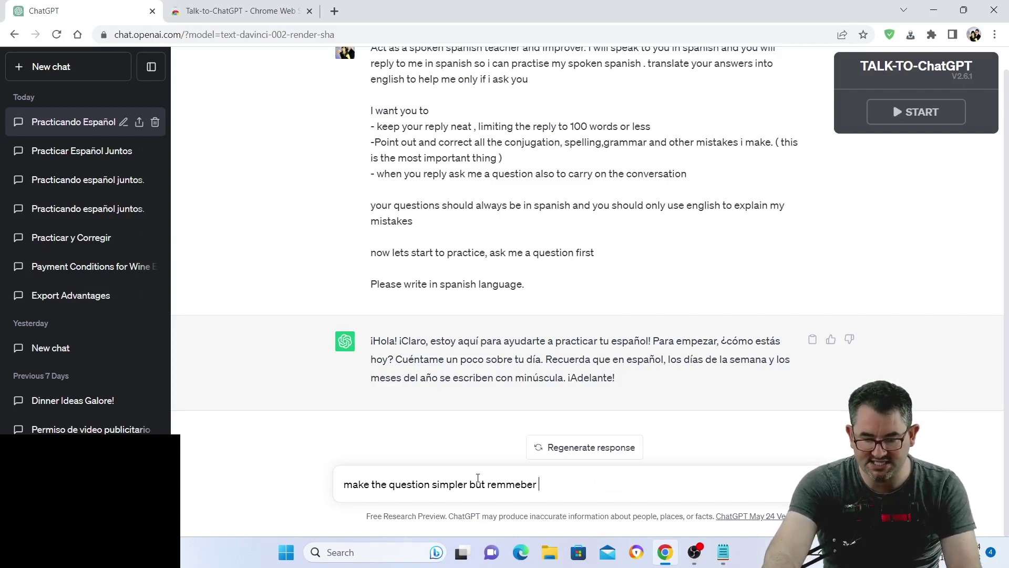
key("BackSpace")
key("BackSpace")
key("BackSpace")
key("BackSpace")
key("BackSpace")
key("BackSpace")
key("BackSpace")
key("BackSpace")
key("BackSpace")
key("BackSpace")
key("BackSpace")
key("BackSpace")
key("BackSpace")
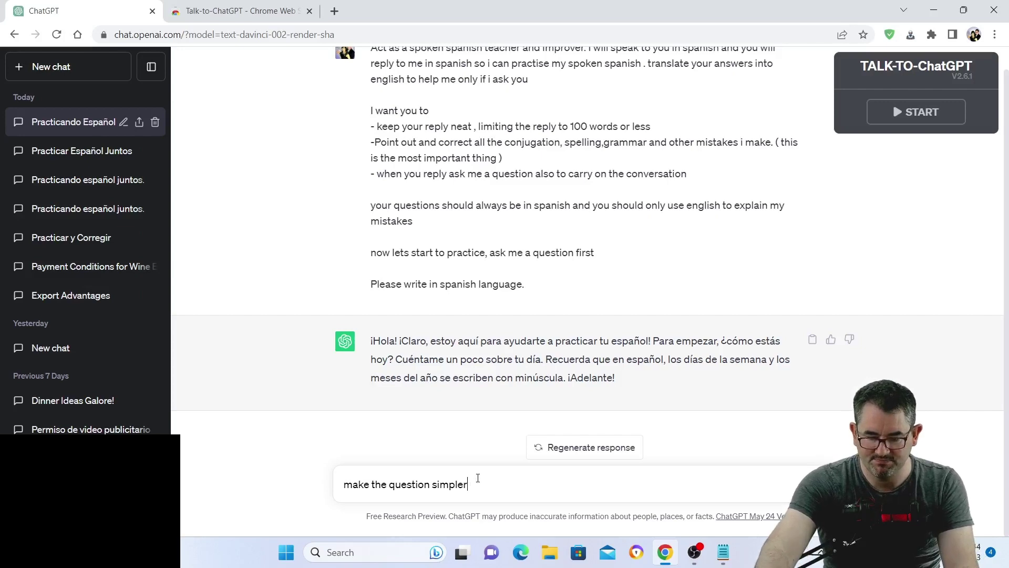
key("Return")
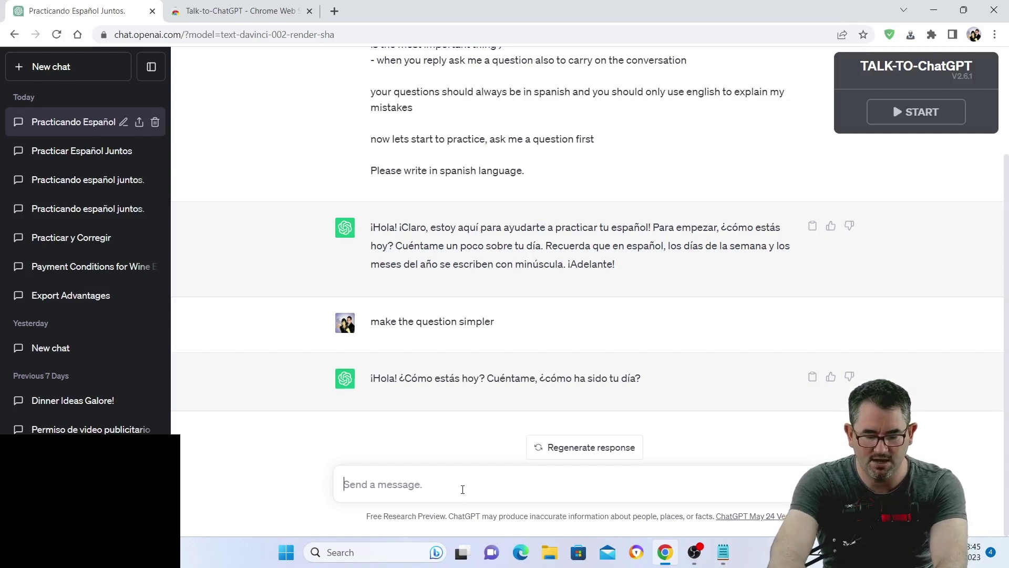
Reply 'estoy mi bien' and scroll through the tutor's 'Estoy muy bien' correction.
type("estoy")
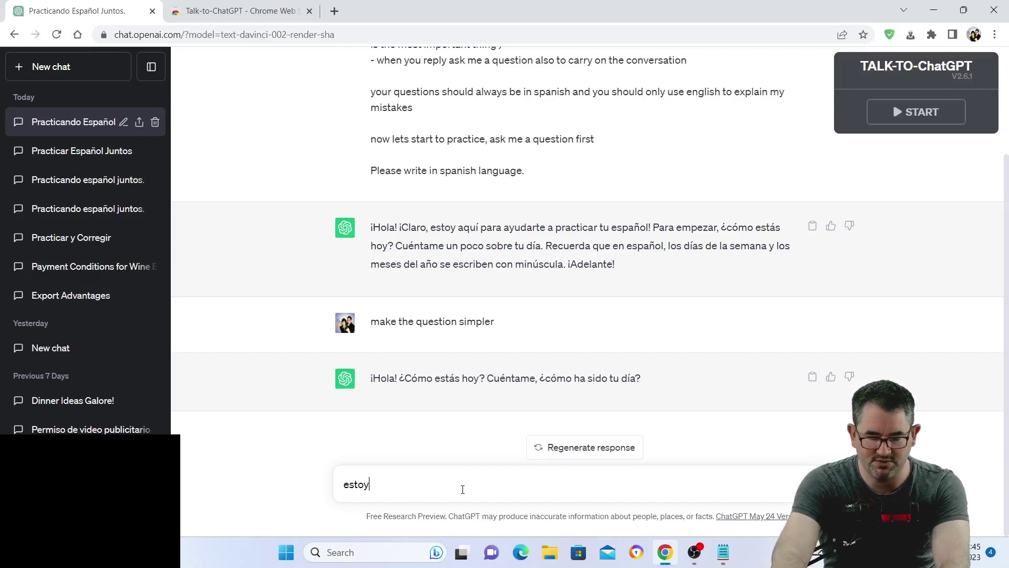
type(" mi")
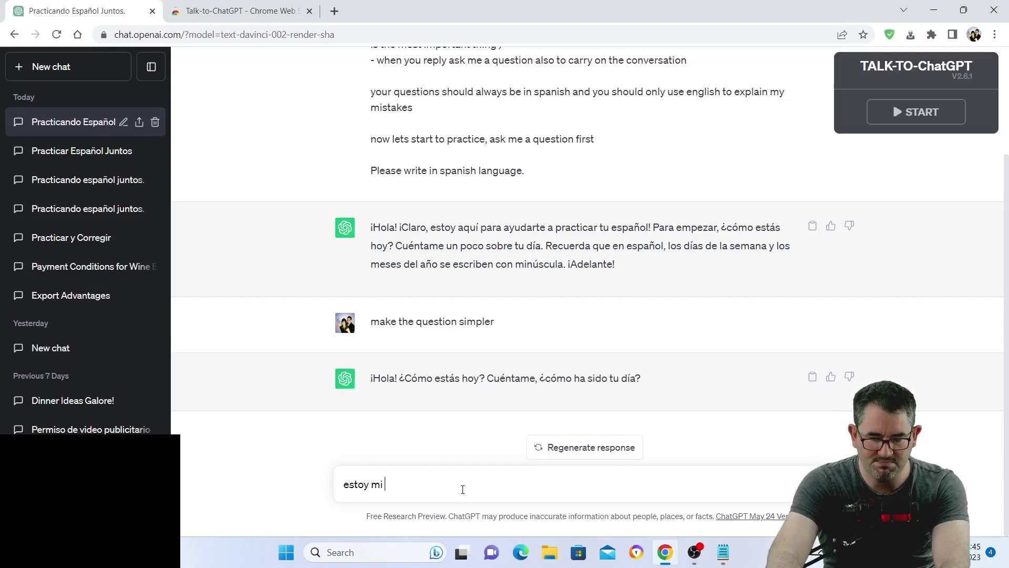
type(" bien")
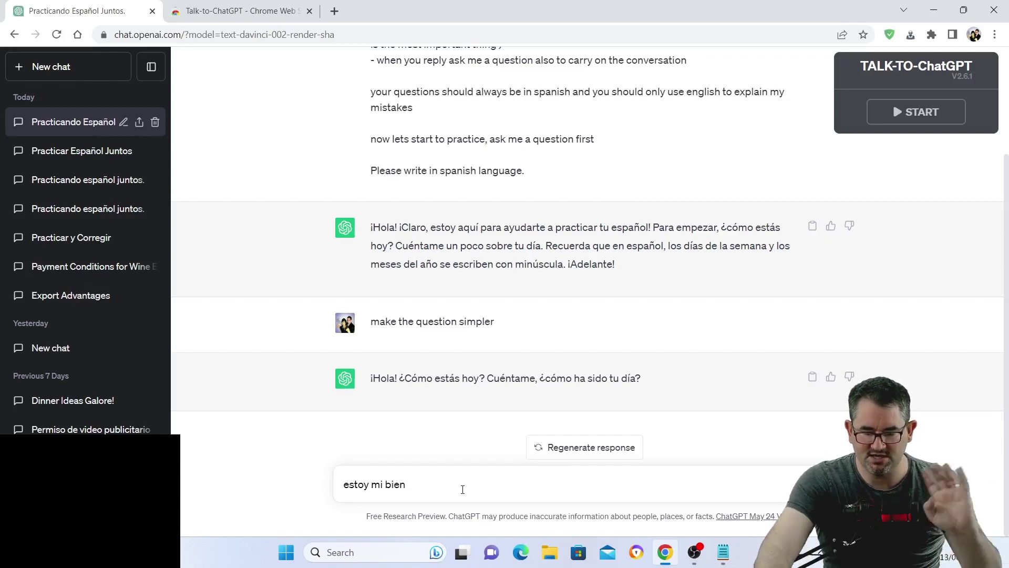
type("#")
key("Return")
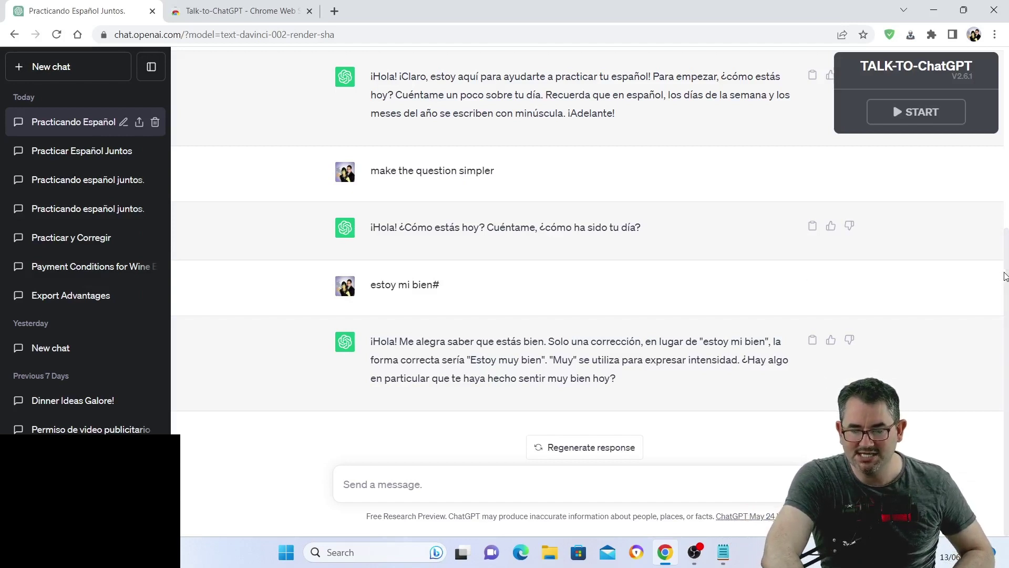
left_click_drag(1005, 277, 1008, 96)
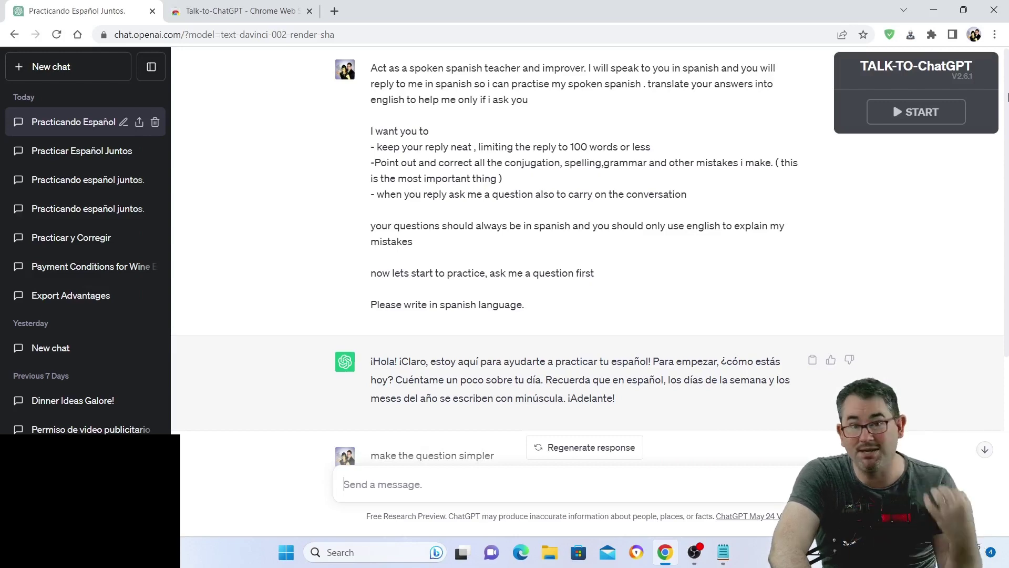
scroll(1008, 97, "down", 5)
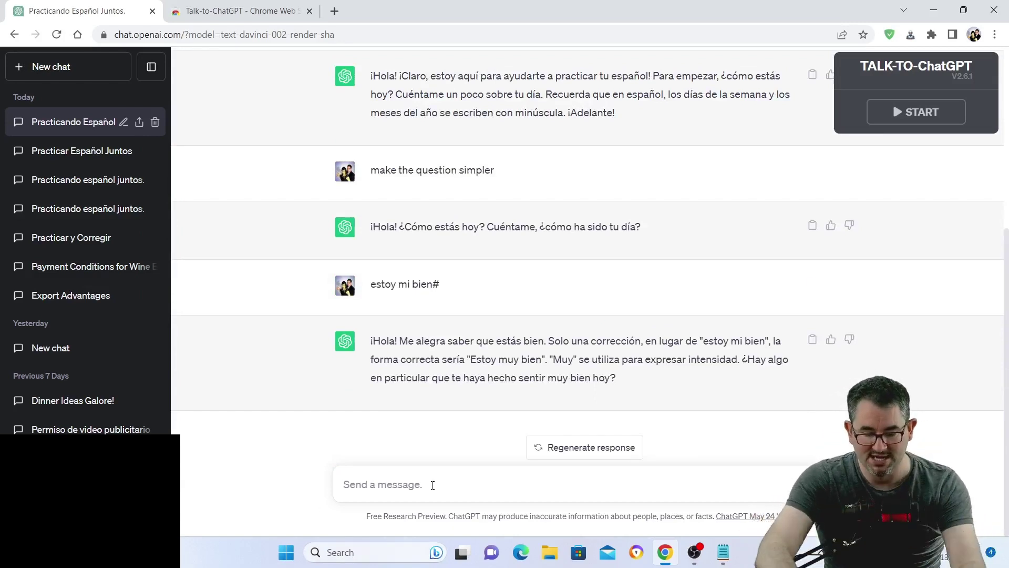
Send 'explain the mistake in english please', dropping the stray trailing word.
type("explai")
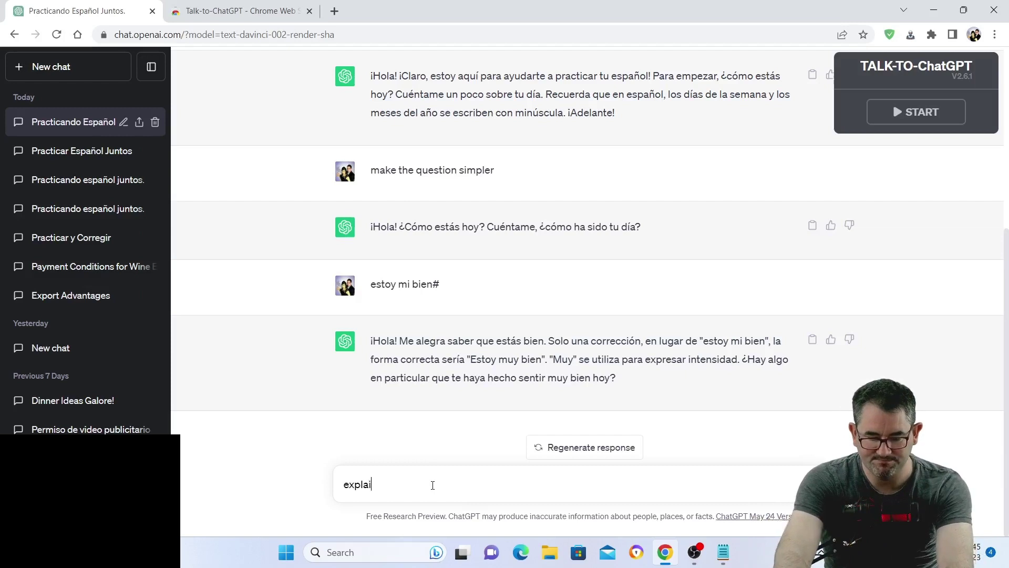
type("n the mista")
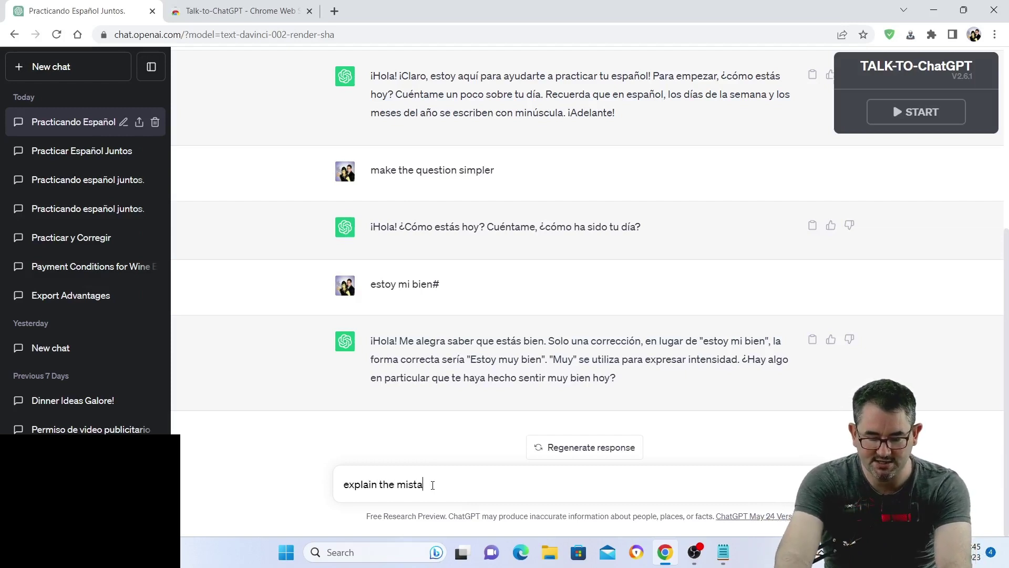
type("ke in engl")
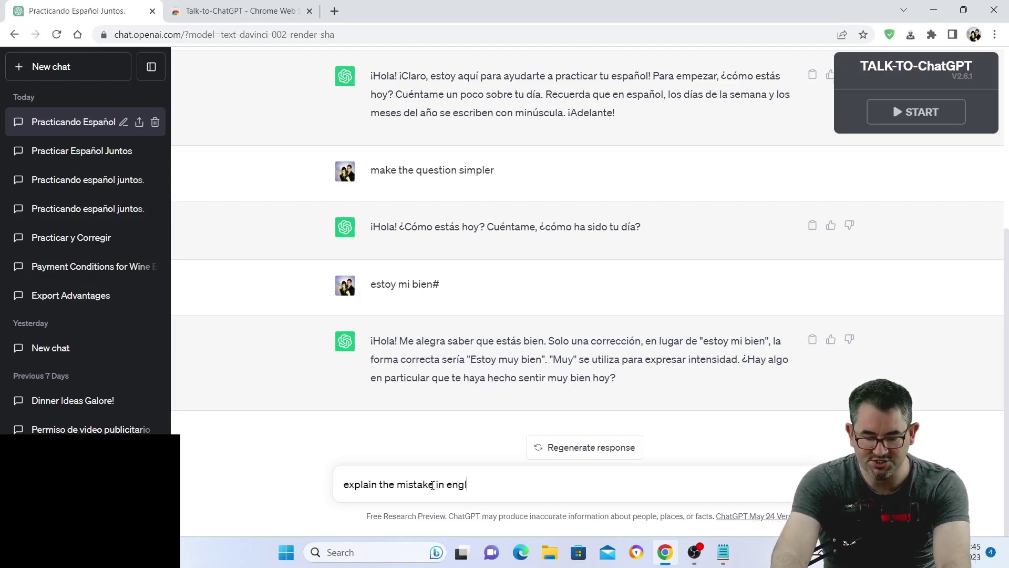
type("ish please ")
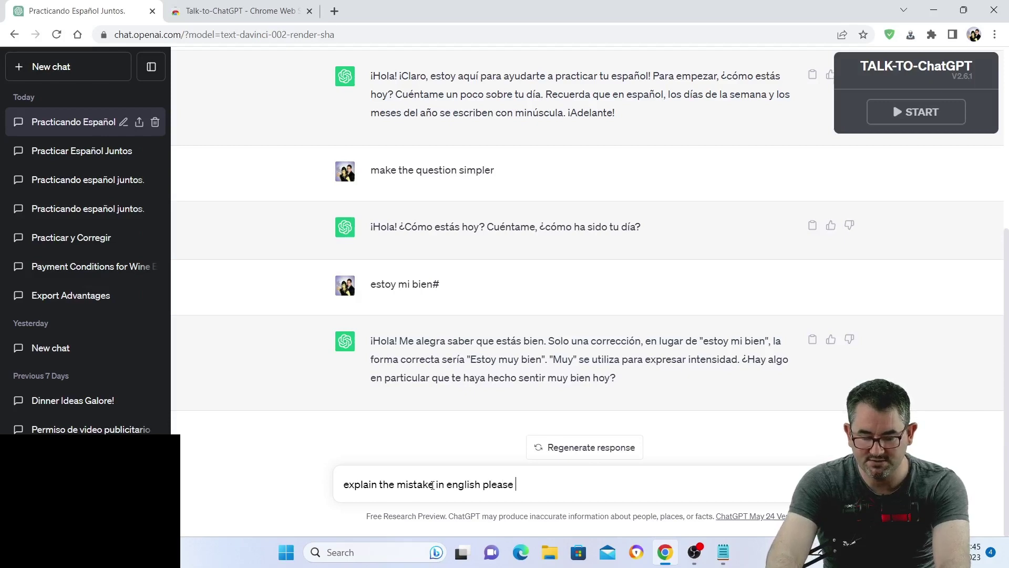
type("but")
key("BackSpace")
key("BackSpace")
key("BackSpace")
key("BackSpace")
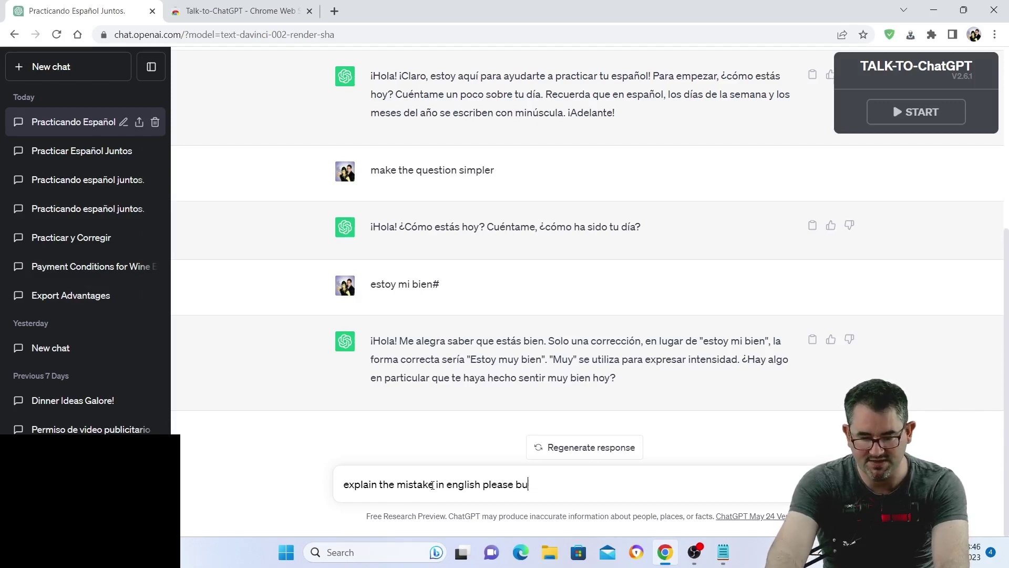
key("Return")
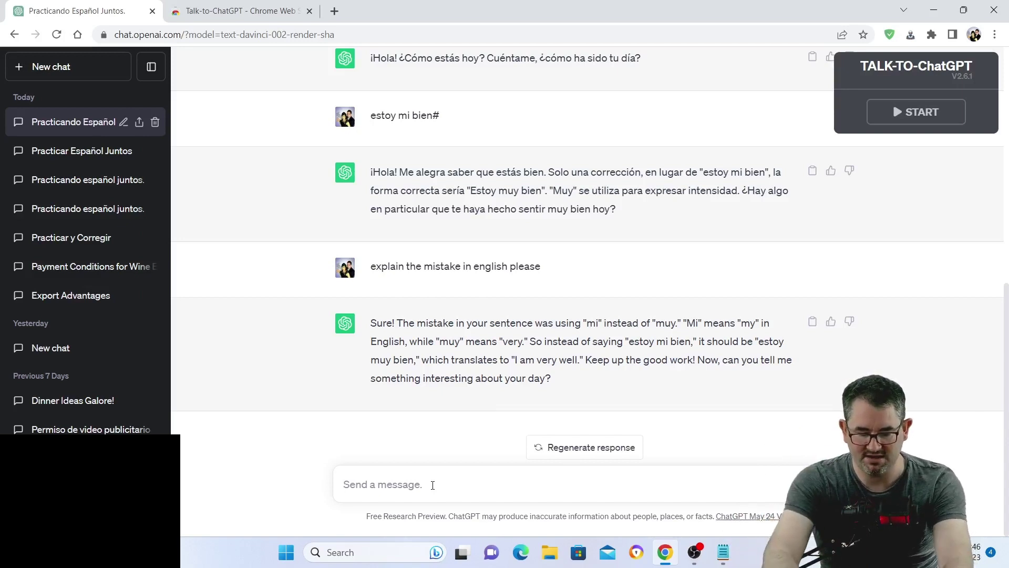
Discard a started answer and reply 'hace calor' to the tutor.
type("es mu")
key("BackSpace")
key("BackSpace")
key("BackSpace")
key("BackSpace")
key("BackSpace")
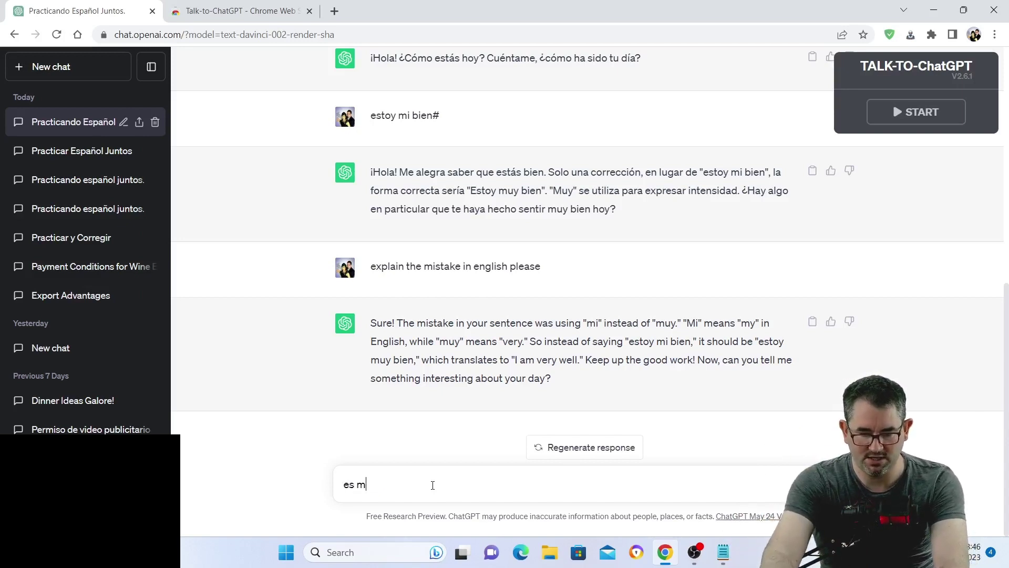
type("hace calor")
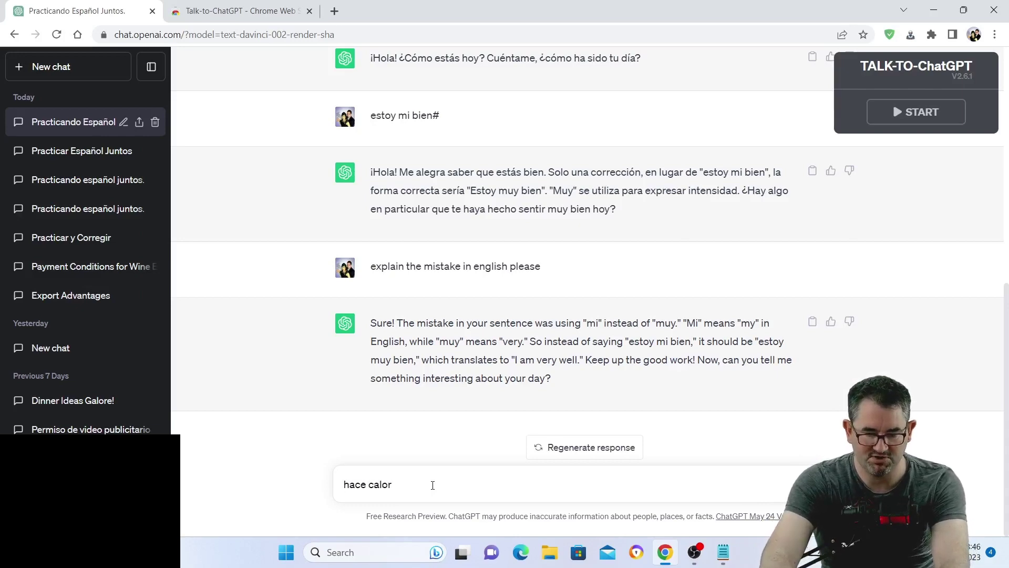
key("Return")
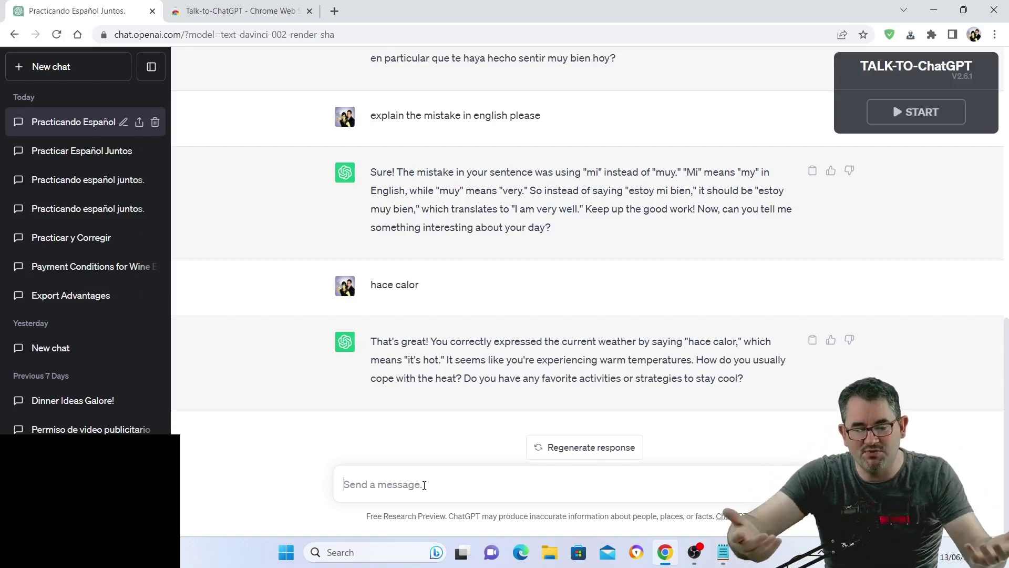
Send 'ask me the questions in spanish always' after fixing its typos.
type("ask my")
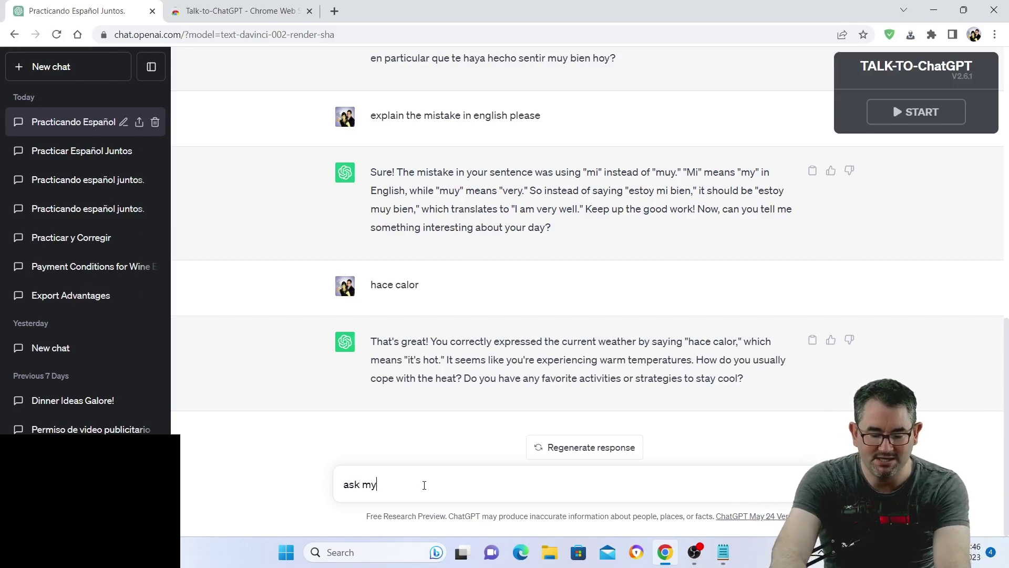
key("BackSpace")
type("e ")
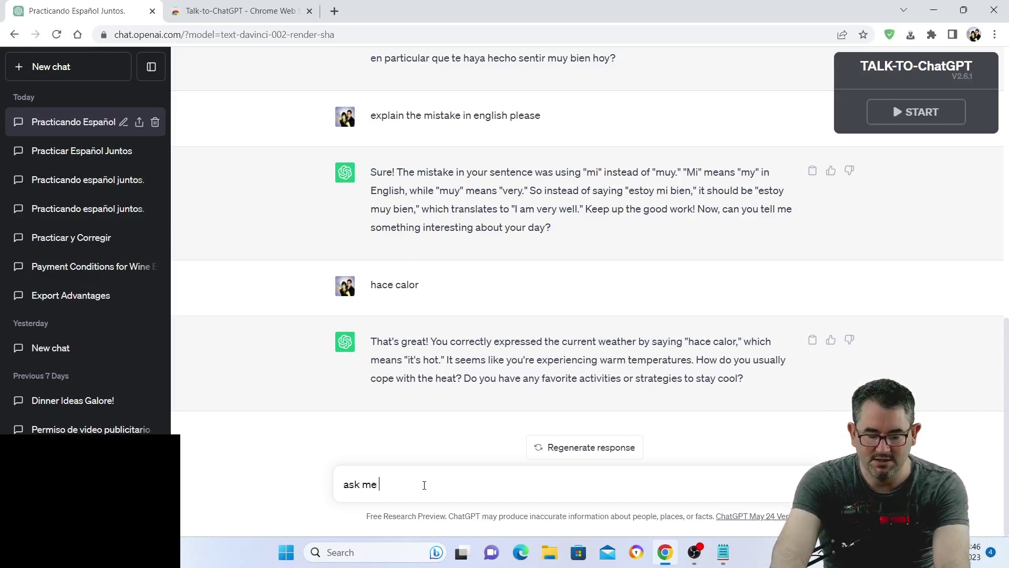
type("the qu")
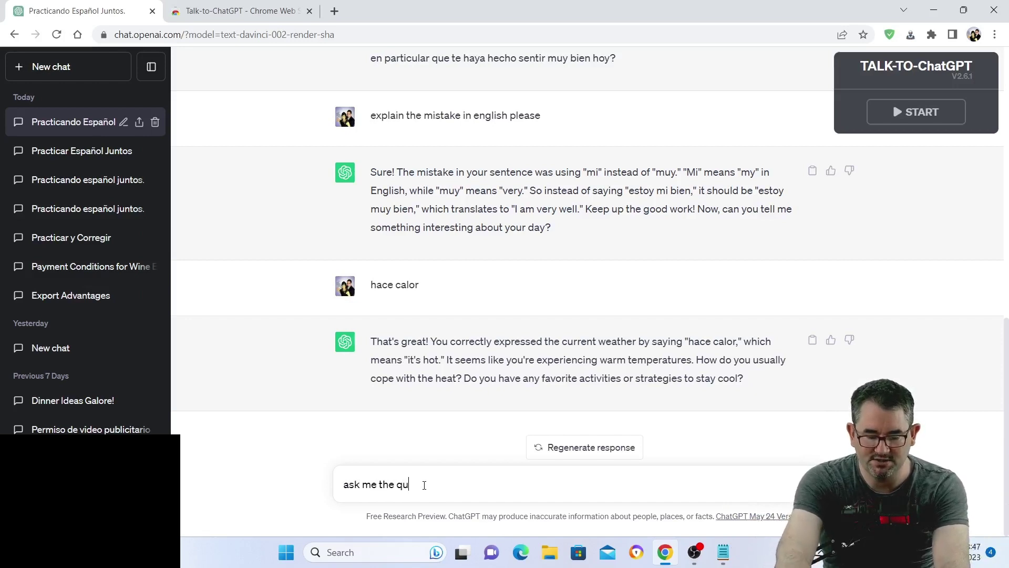
type("estions i")
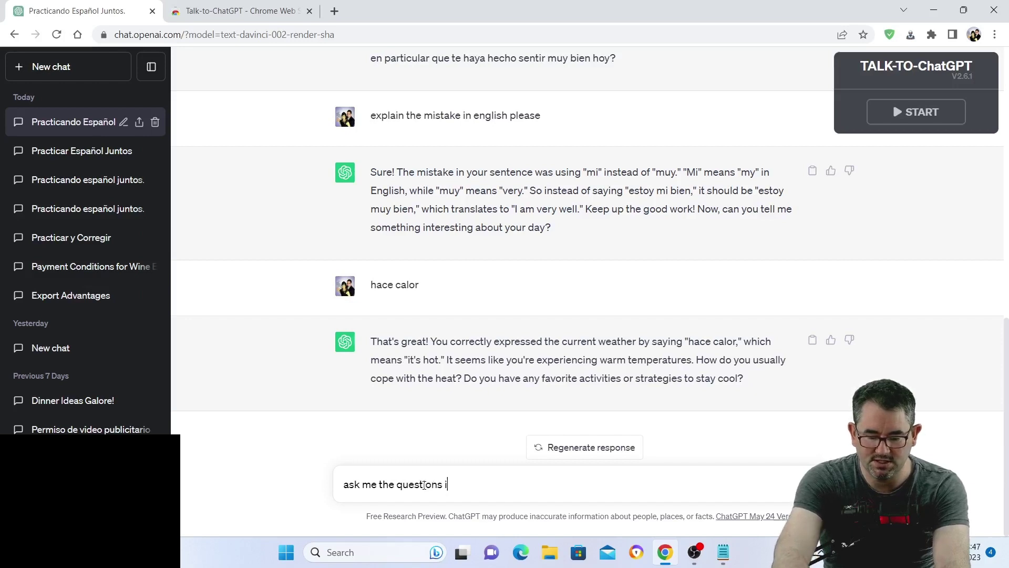
type("n spanish al")
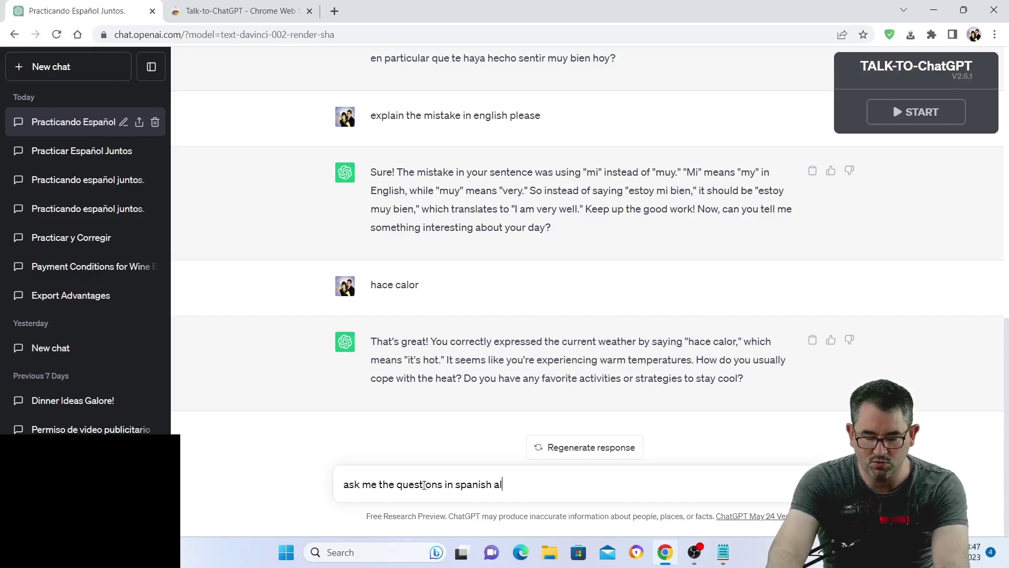
type("wats")
key("BackSpace")
key("BackSpace")
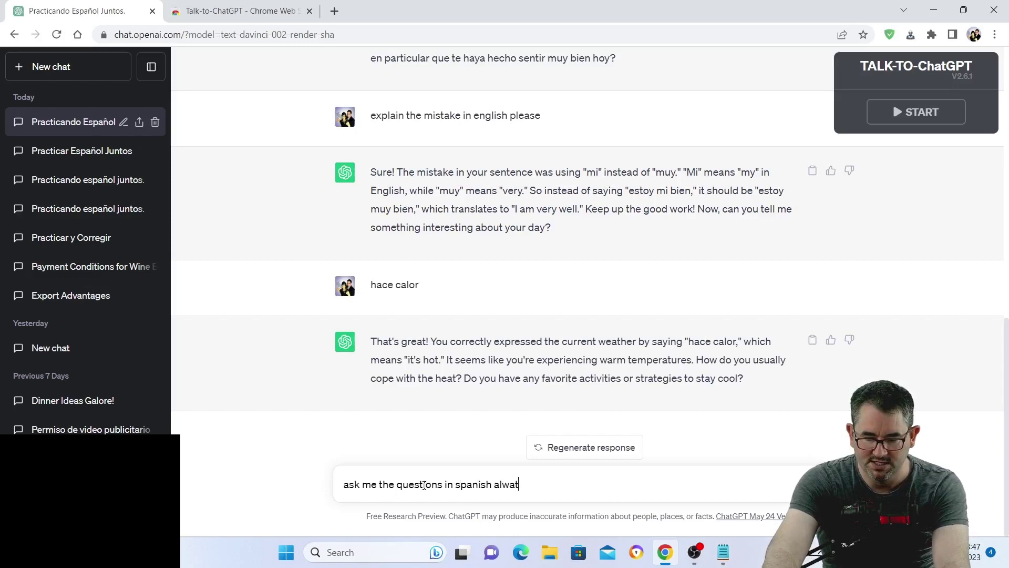
type("ys")
key("Return")
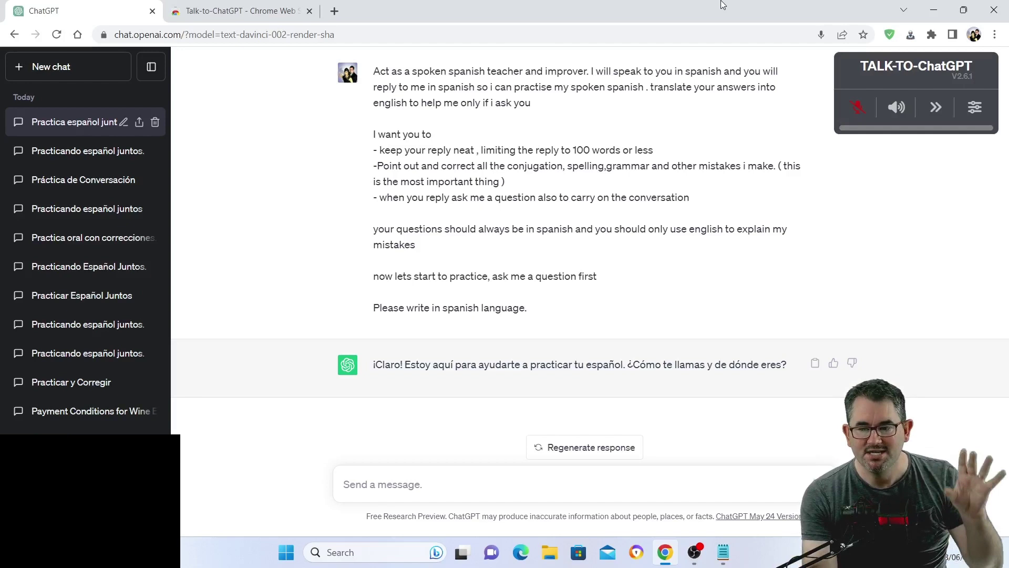
left_click(229, 12)
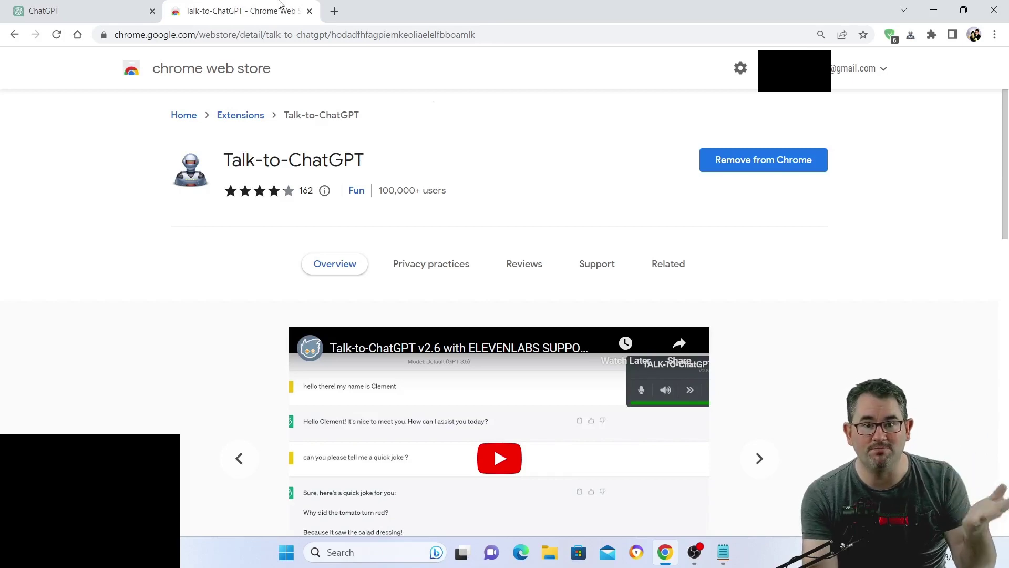
left_click(89, 10)
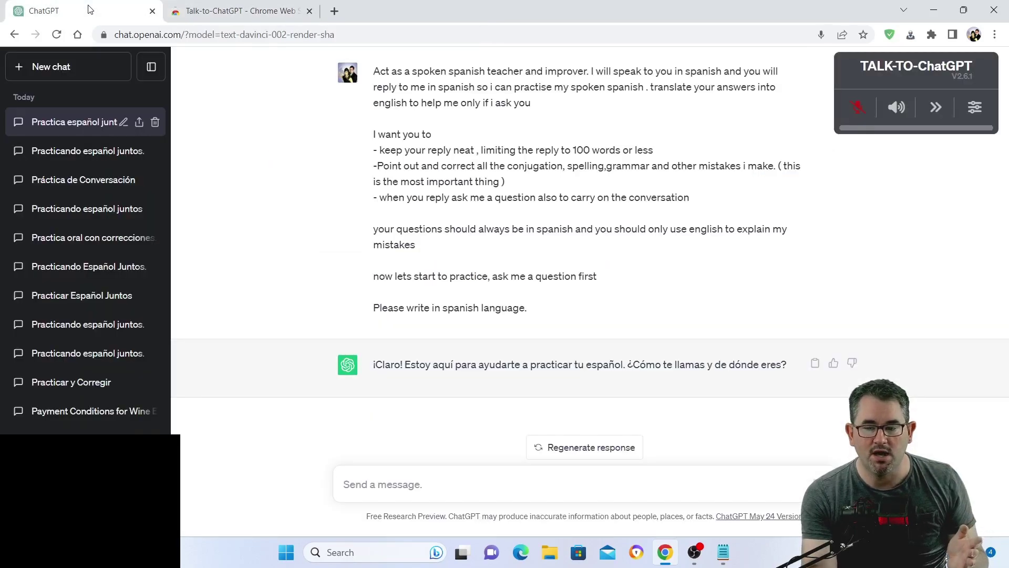
Open, save and reopen the Talk-to-ChatGPT settings to check Spanish recognition.
left_click(976, 108)
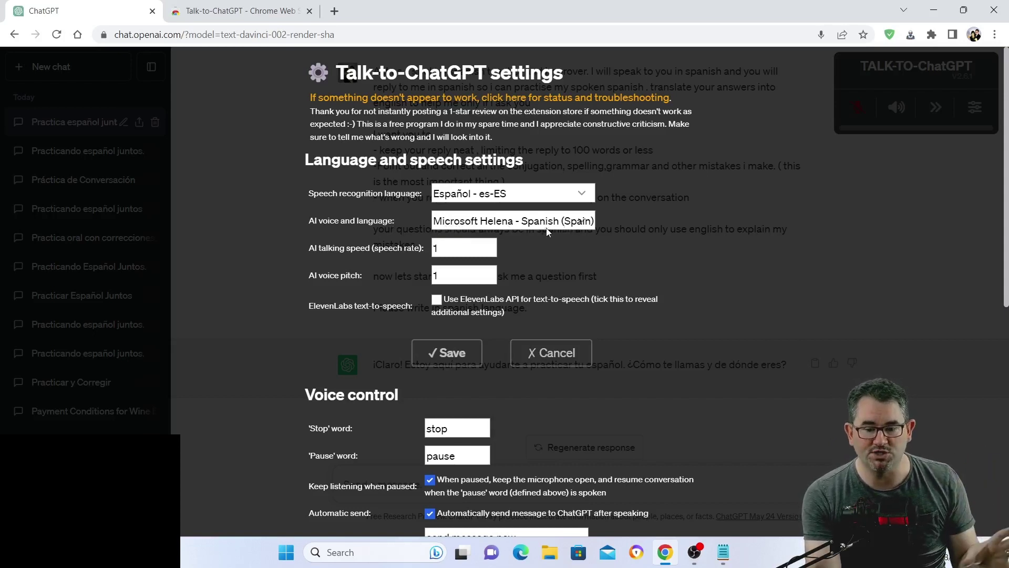
left_click(432, 354)
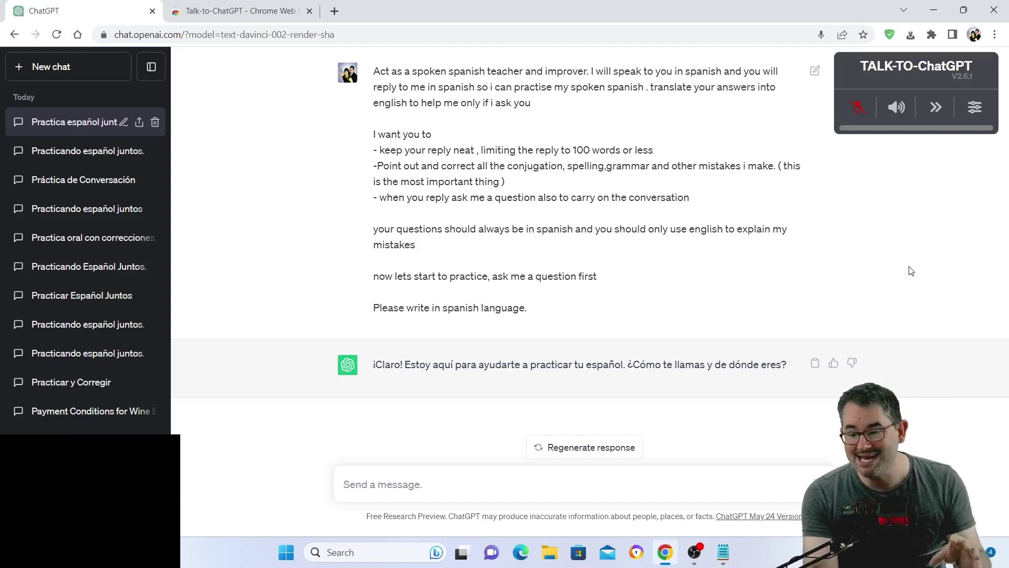
left_click(975, 107)
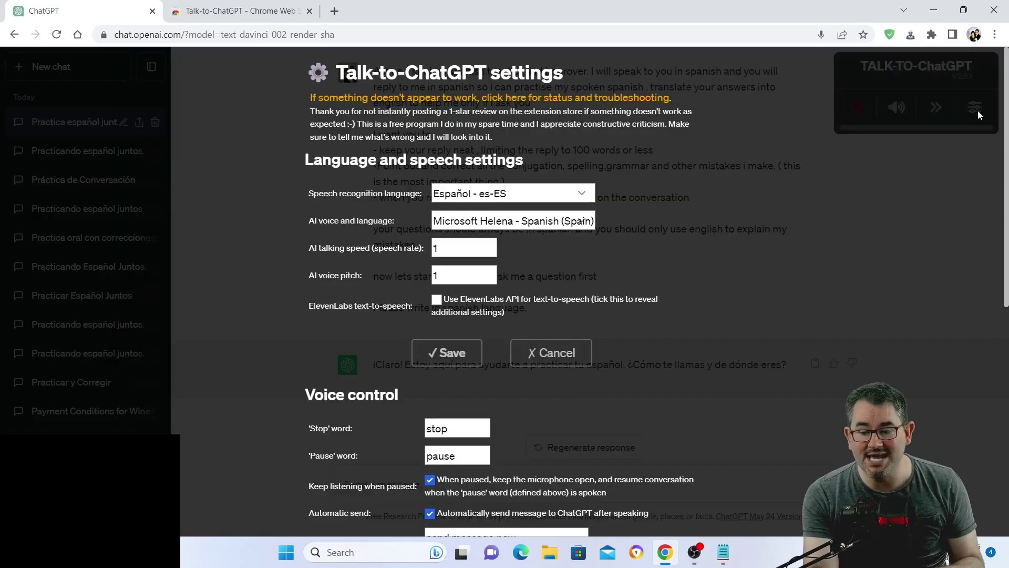
left_click(463, 98)
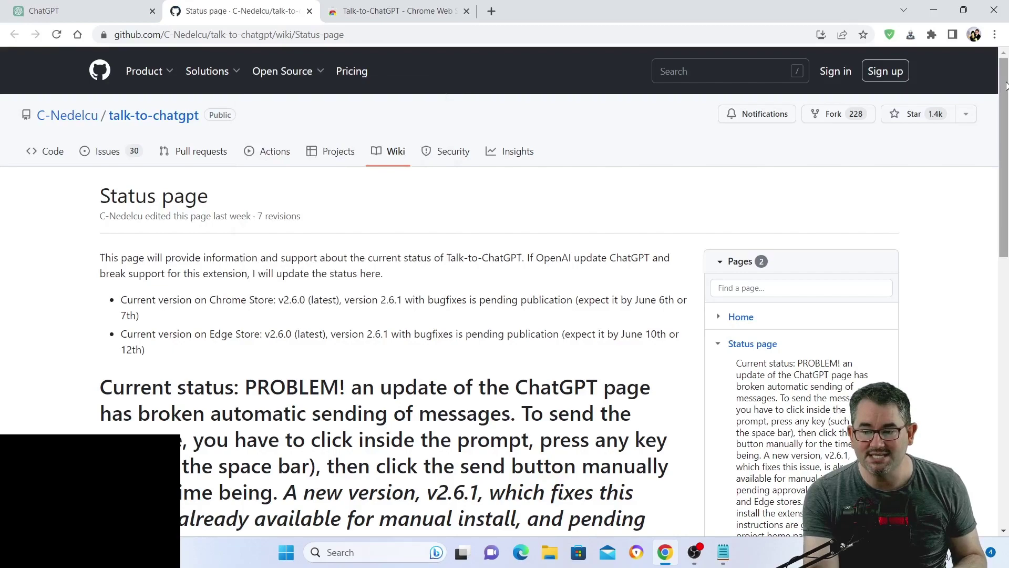
left_click_drag(1004, 87, 1008, 326)
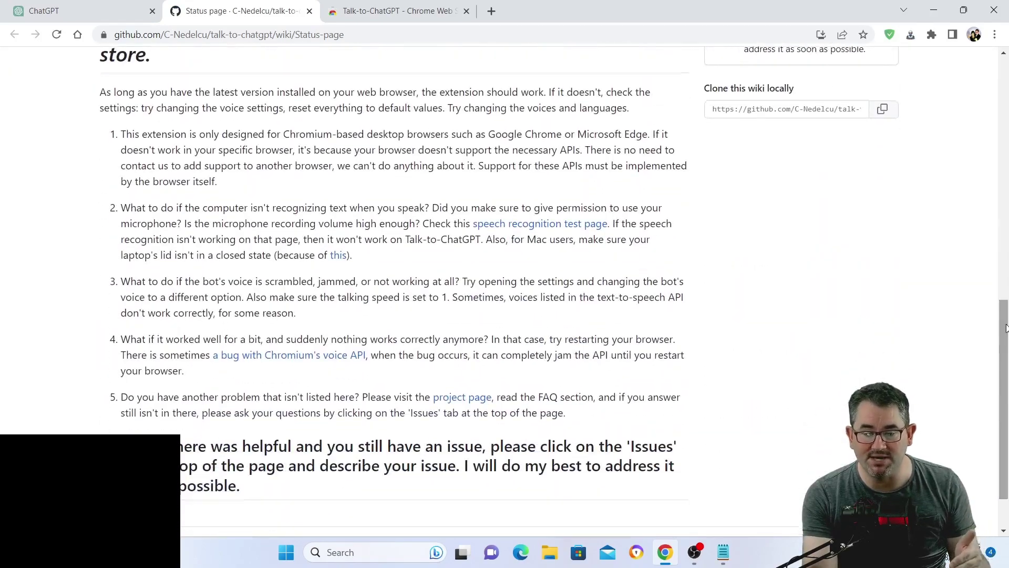
left_click(523, 225)
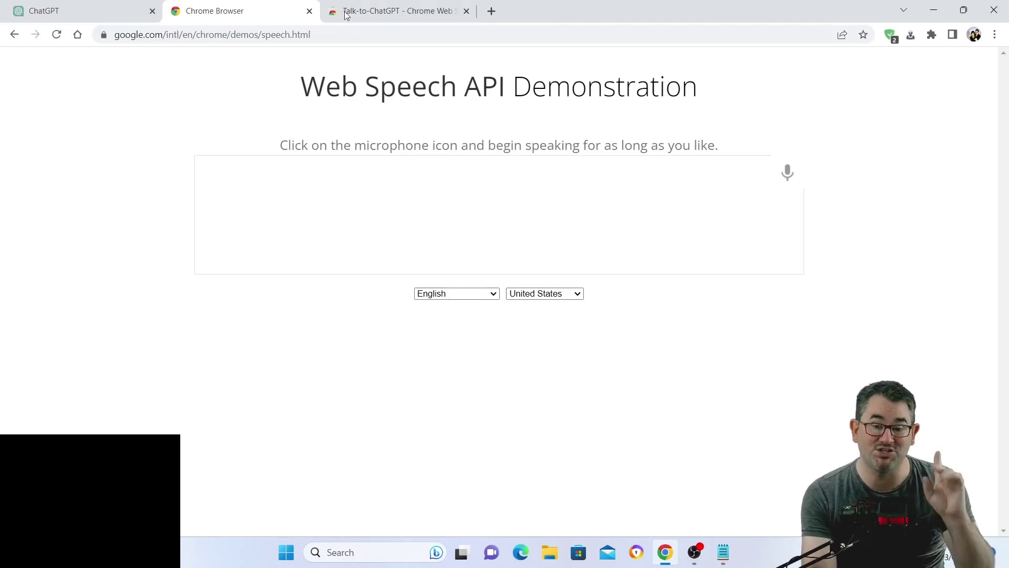
Close the speech demo tab, return to ChatGPT, and save the Spanish voice settings.
left_click(309, 11)
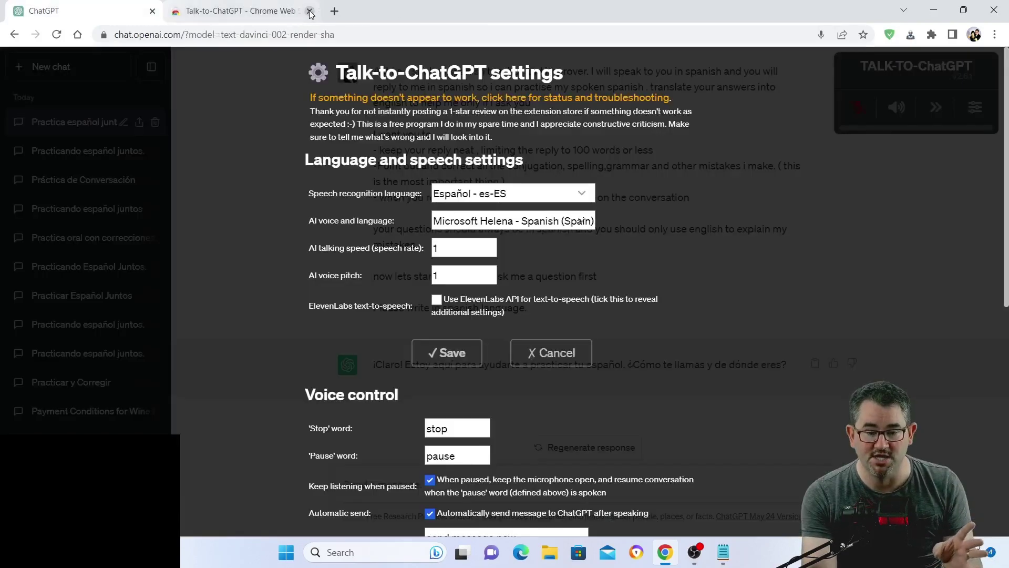
left_click(216, 7)
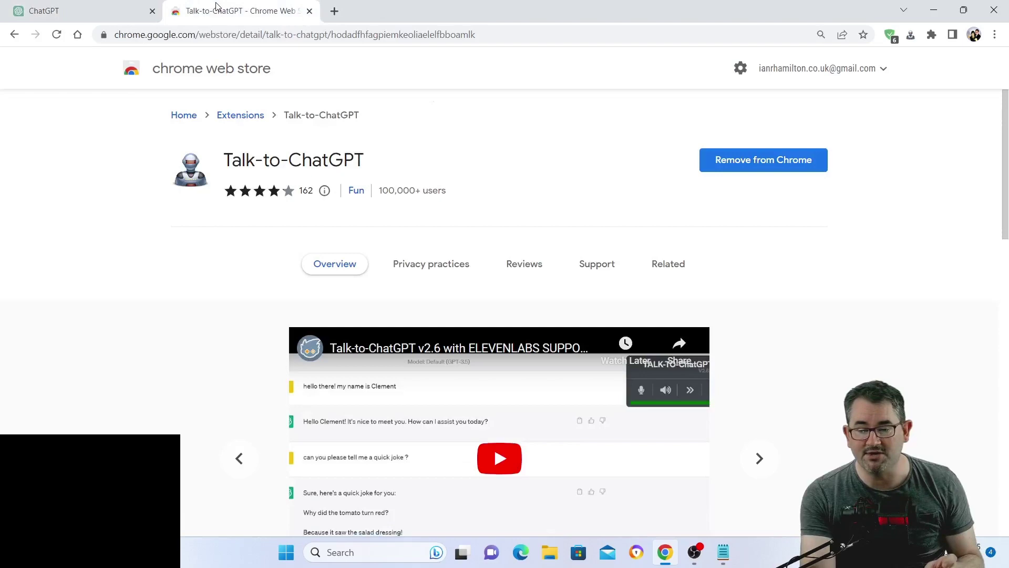
left_click(58, 8)
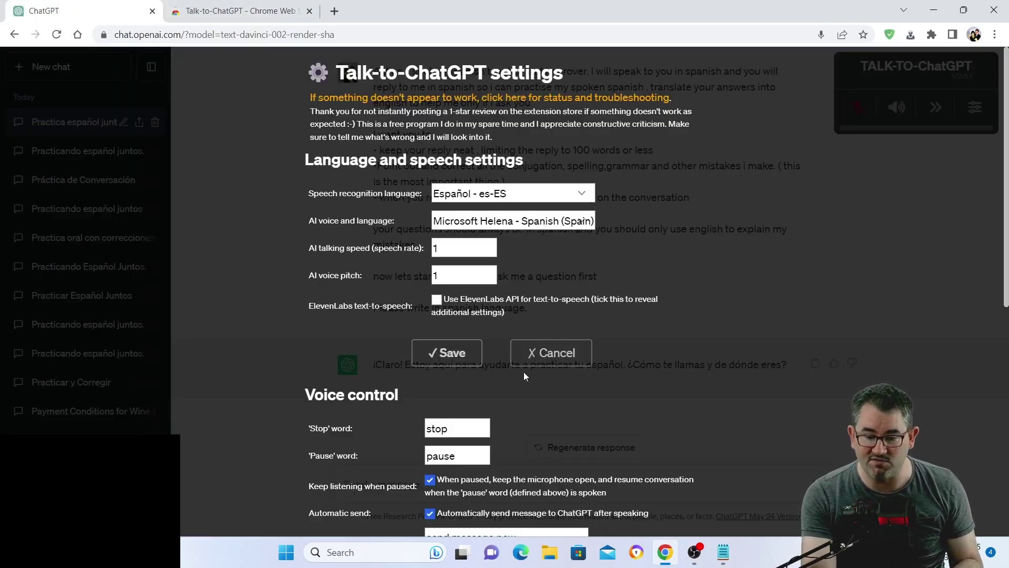
left_click(445, 355)
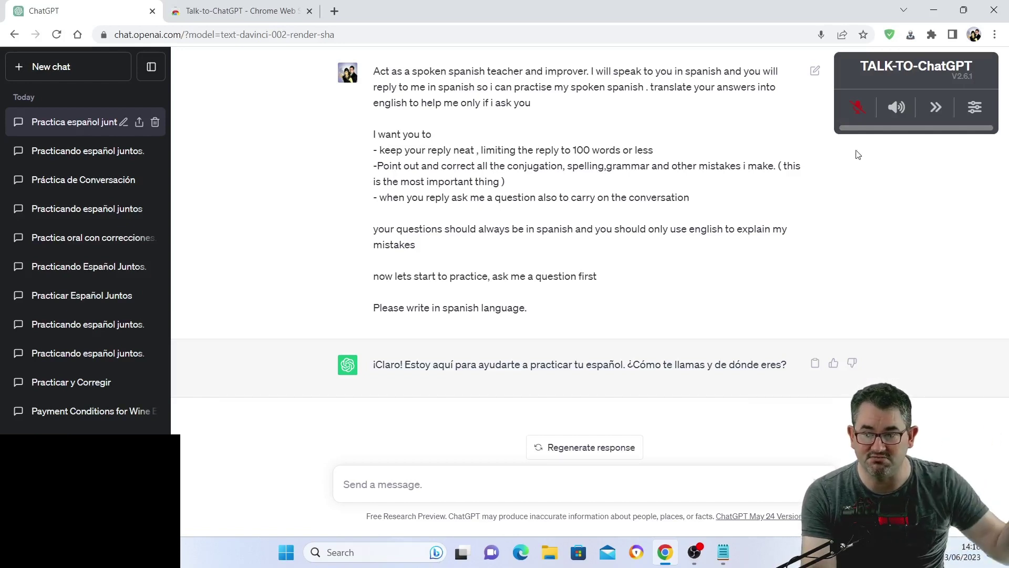
Start the Talk-to-ChatGPT microphone and answer the tutor's questions aloud in Spanish.
left_click(858, 110)
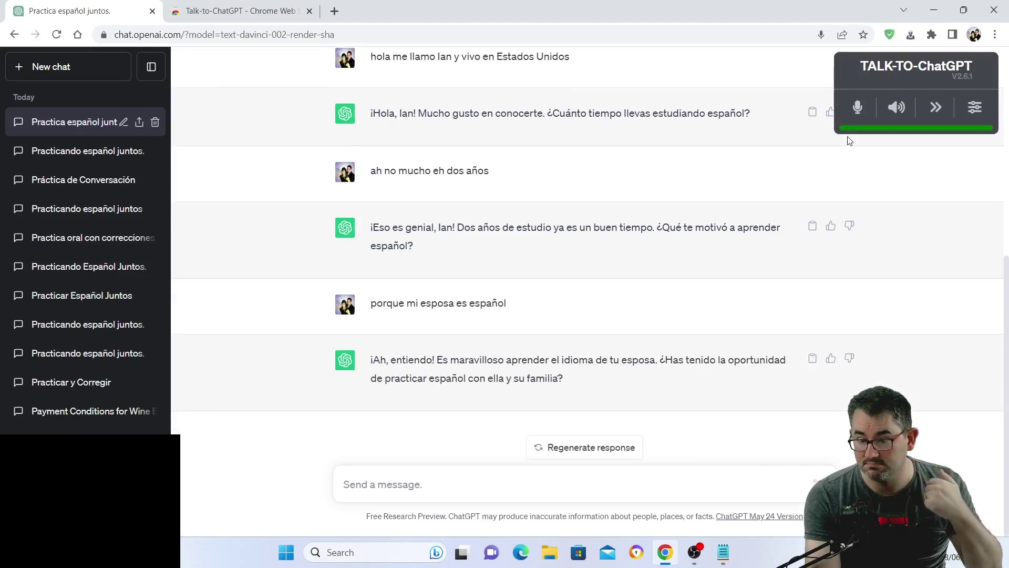
Turn off Talk-to-ChatGPT voice recognition with its microphone button after the tutor's family-practice question.
left_click(858, 109)
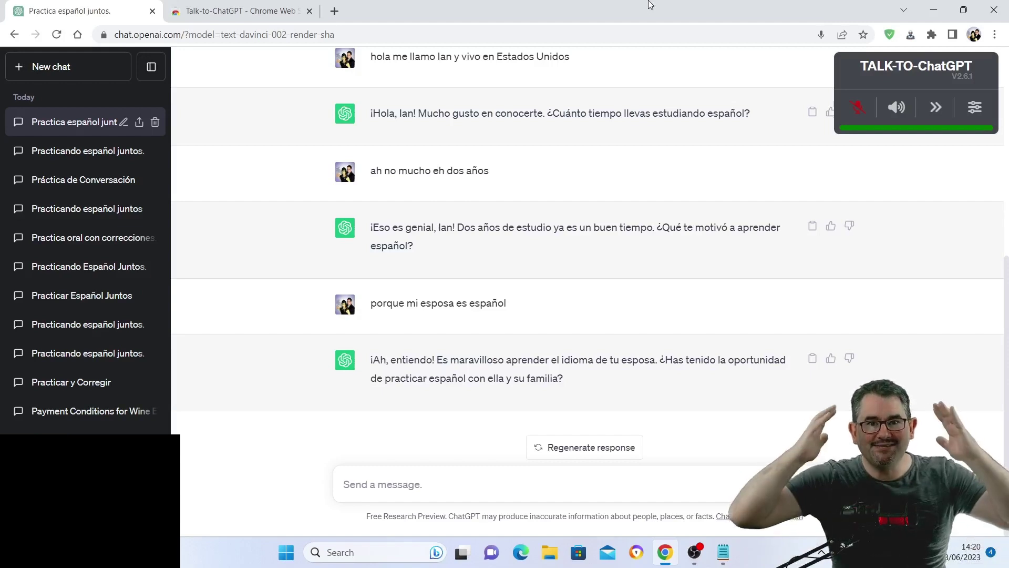